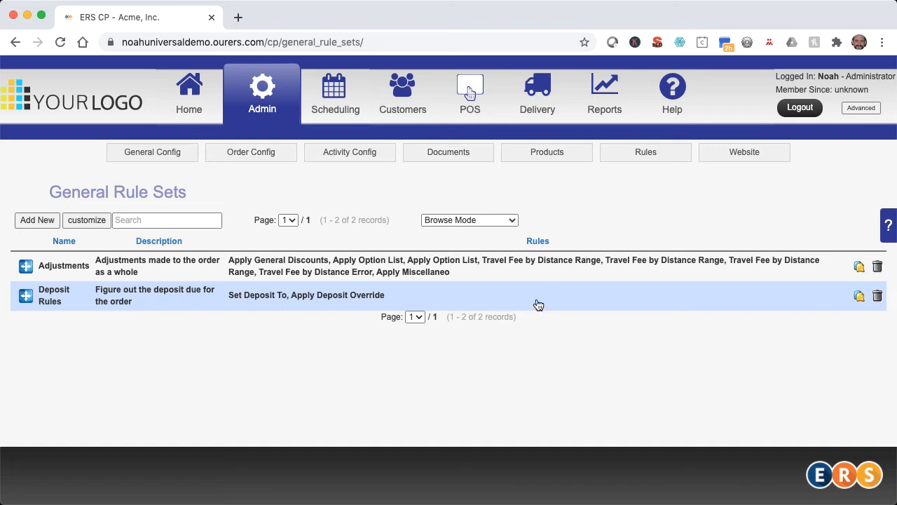
- Open the Deposit Rules set for editing and change its first rule to Set Deposit with Range
click(538, 305)
scroll(538, 303, down, 2)
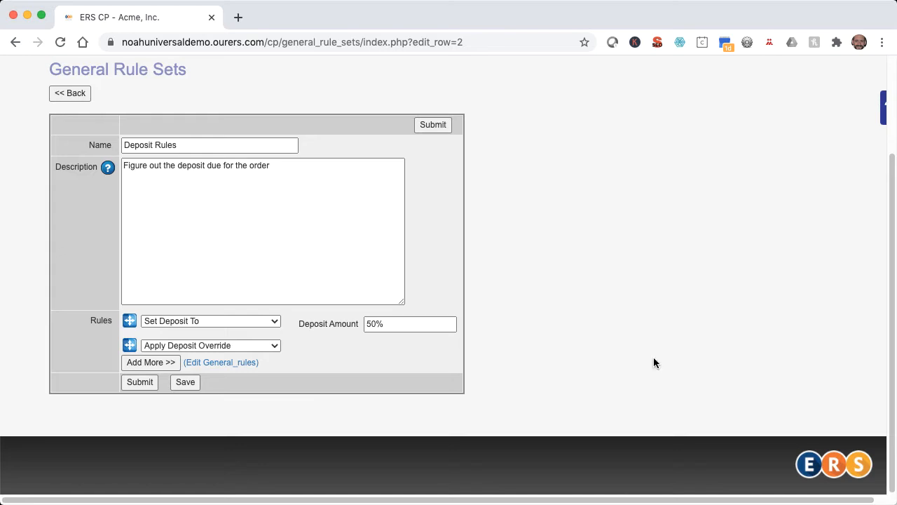
click(273, 321)
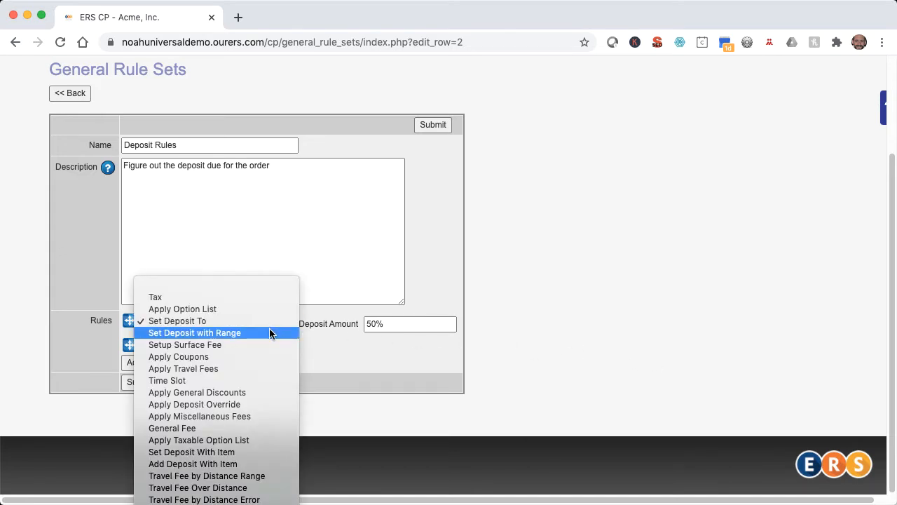
click(270, 332)
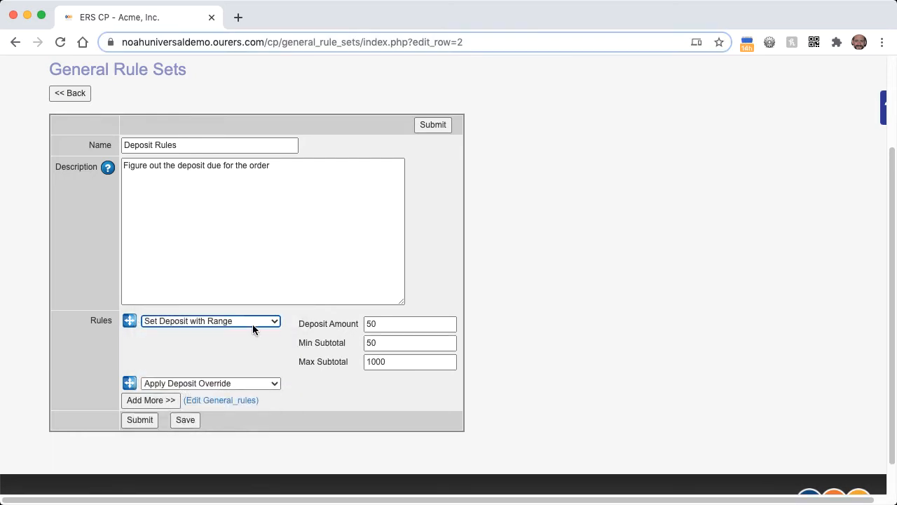
- Clear the first deposit range's minimum subtotal and set its maximum subtotal to 750
click(382, 341)
key(BackSpace)
key(BackSpace)
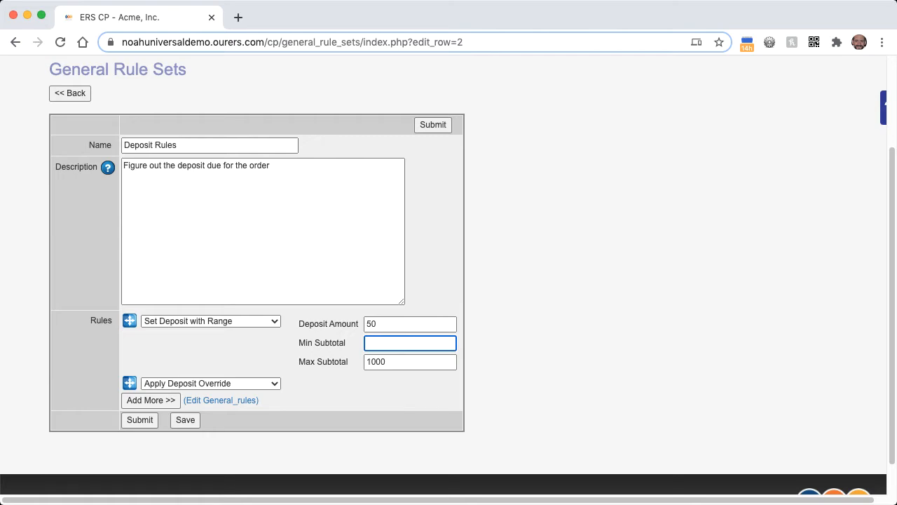
click(390, 360)
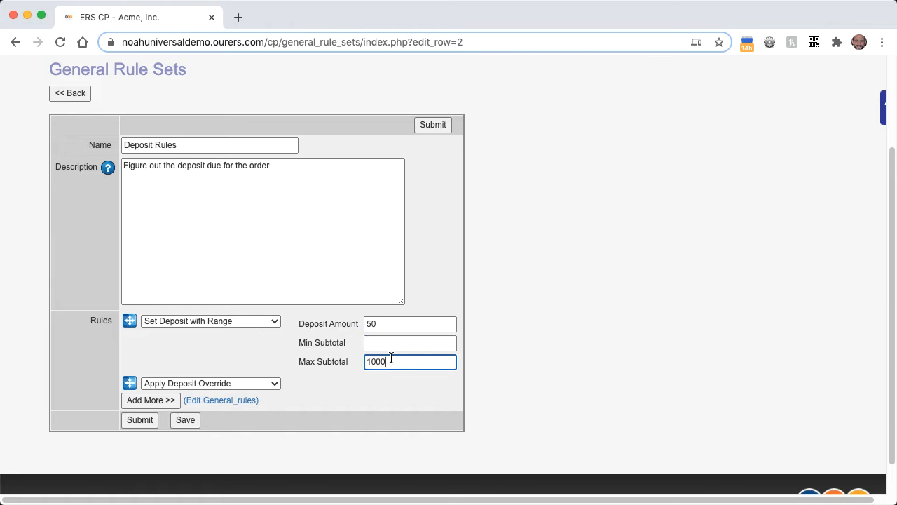
key(BackSpace)
key(BackSpace)
key(BackSpace)
text(750)
- Add a second Set Deposit with Range rule and place it above Apply Deposit Override
click(180, 398)
click(175, 400)
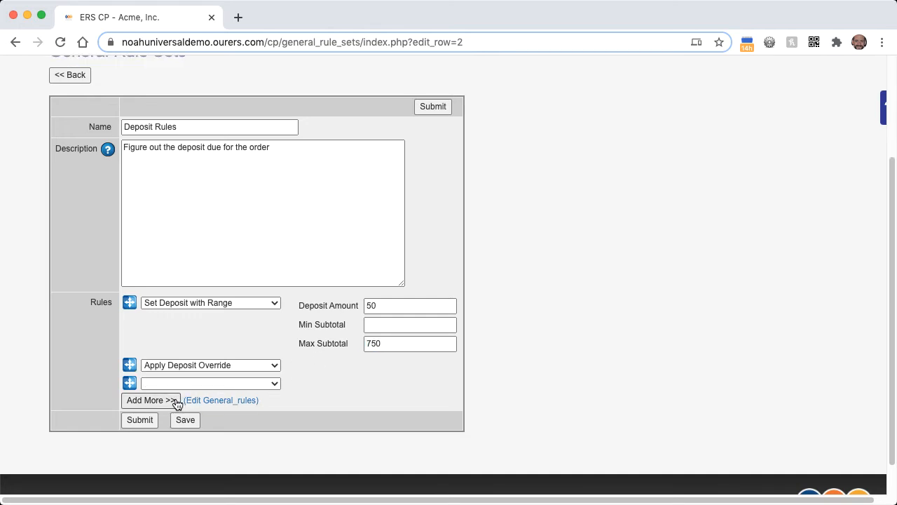
drag(130, 386, 130, 364)
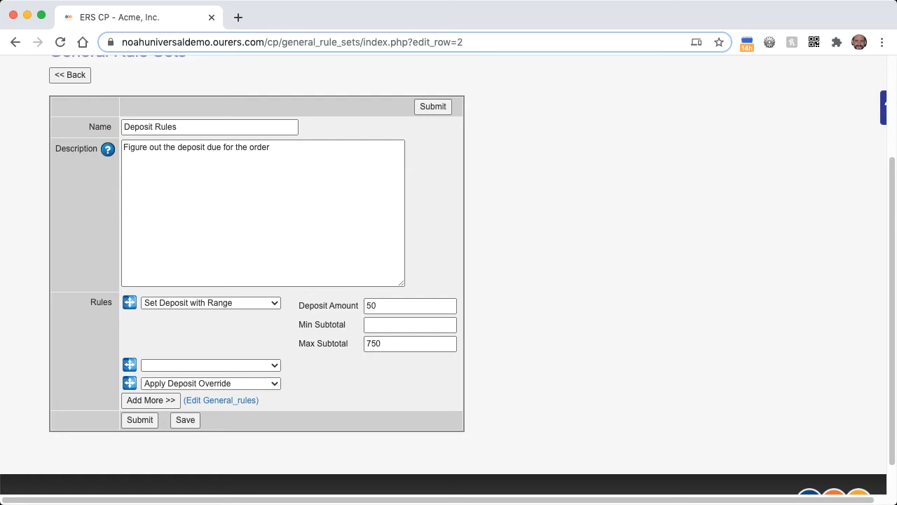
click(162, 365)
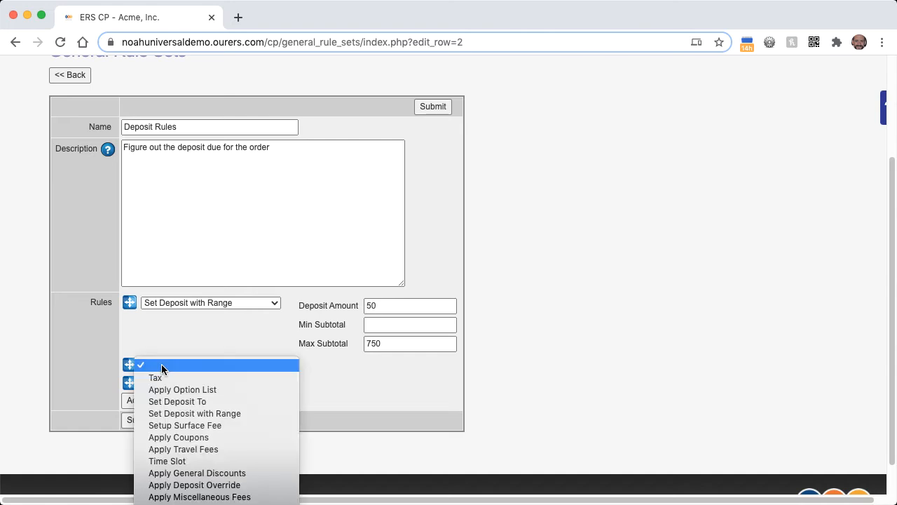
click(170, 413)
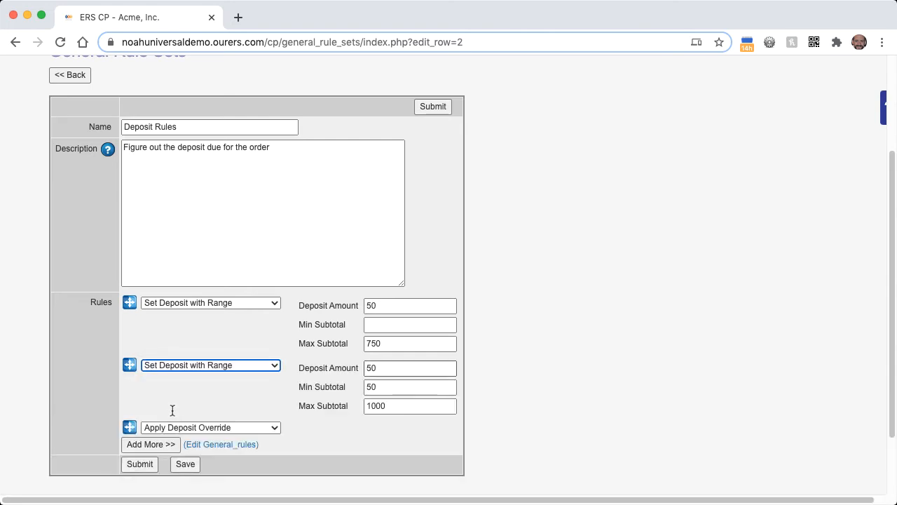
- Set the second range to a 50% deposit with minimum subtotal 750.01 and blank maximum, and submit the rule set
click(380, 367)
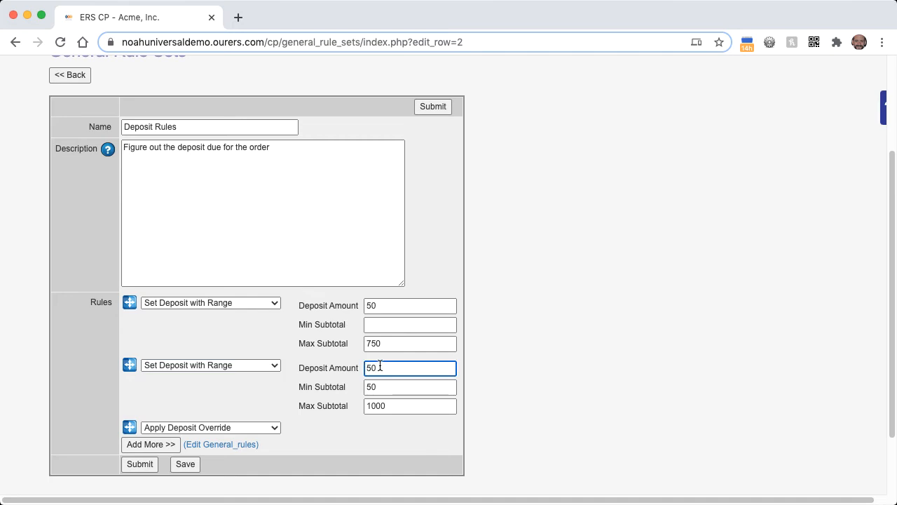
text(%)
click(382, 387)
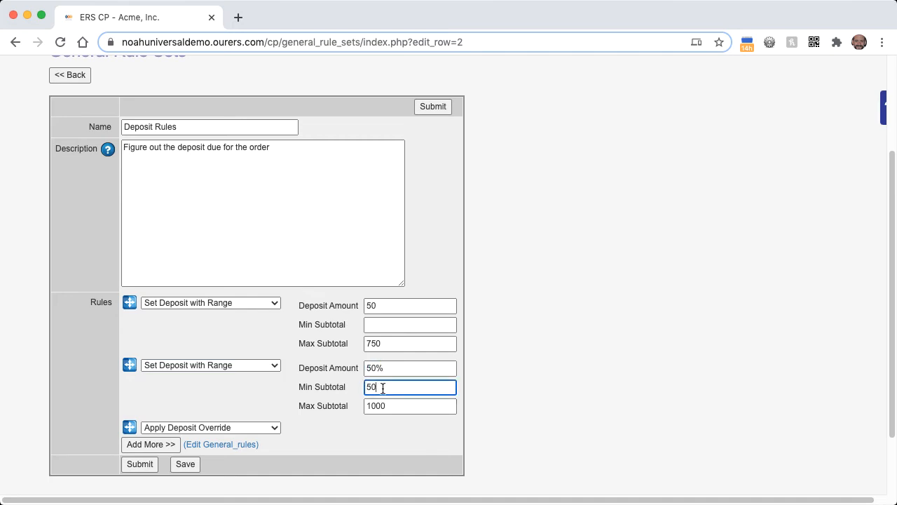
key(BackSpace)
key(BackSpace)
text(750.01)
click(389, 406)
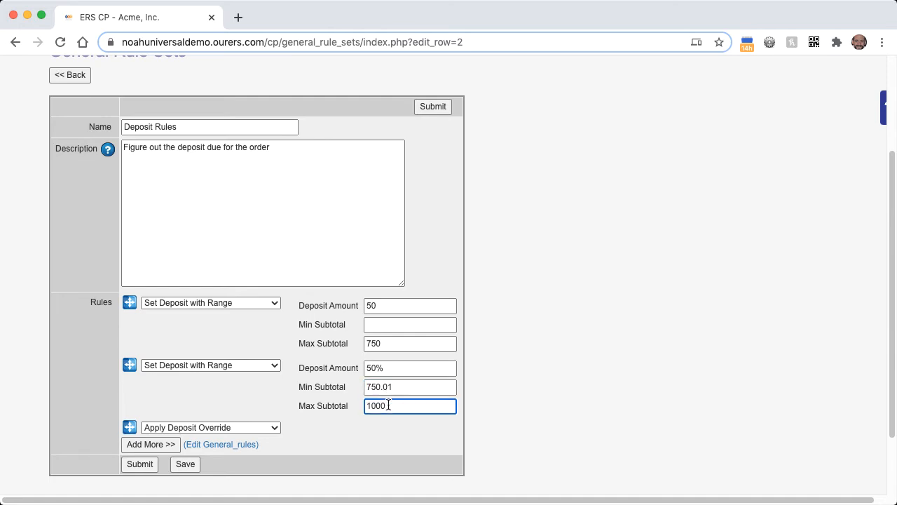
double_click(388, 406)
key(BackSpace)
click(141, 464)
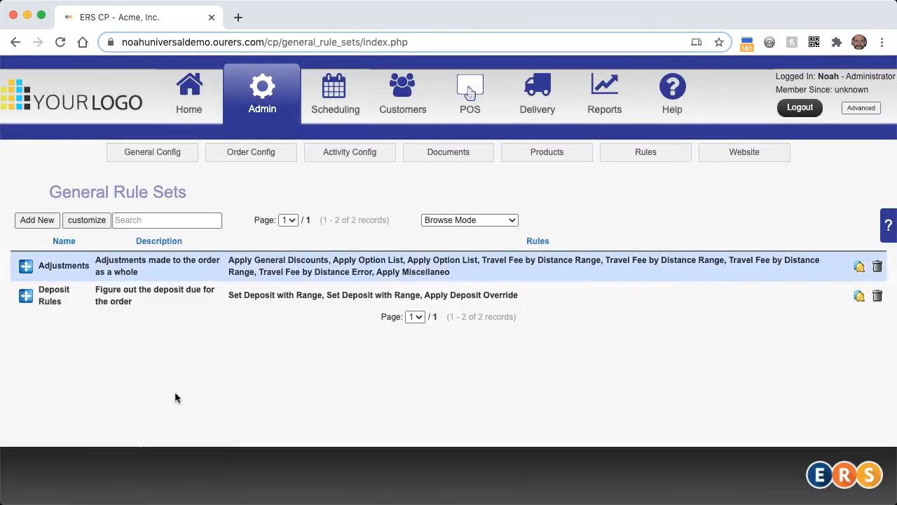
- Start a new order-by-date booking for Sunday, November 1, from 8:30 am to 1:00 pm
click(330, 100)
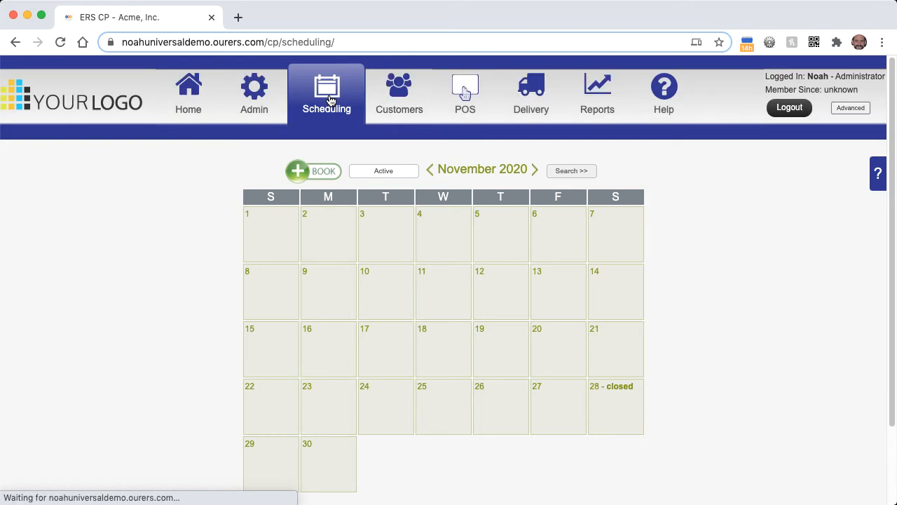
click(316, 172)
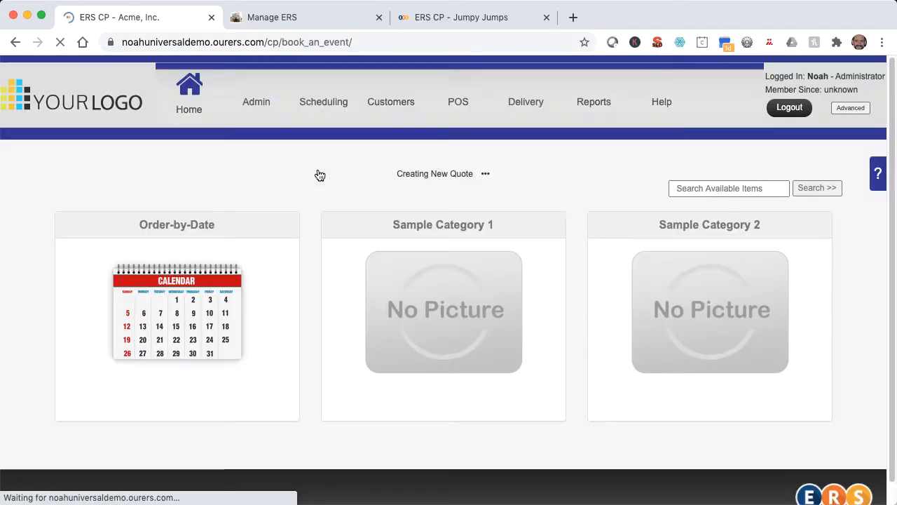
click(178, 310)
click(271, 276)
click(417, 263)
click(418, 284)
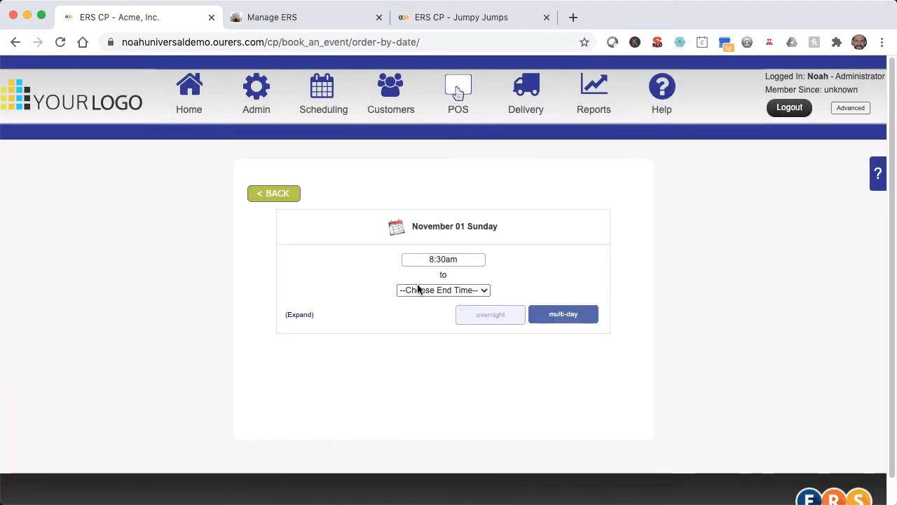
click(418, 289)
click(430, 394)
- Add Sample Product 2 from Sample Category 1 to the cart and proceed to checkout
click(432, 381)
scroll(417, 389, down, 5)
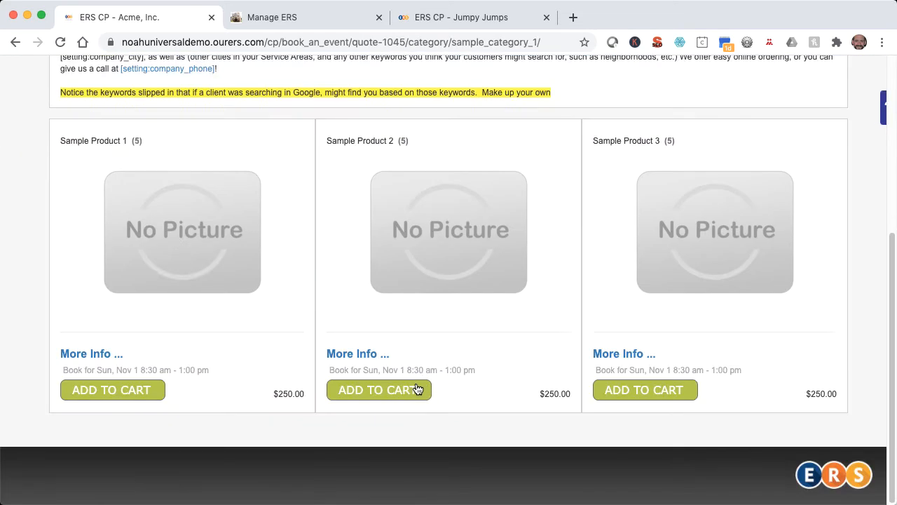
click(416, 389)
click(797, 380)
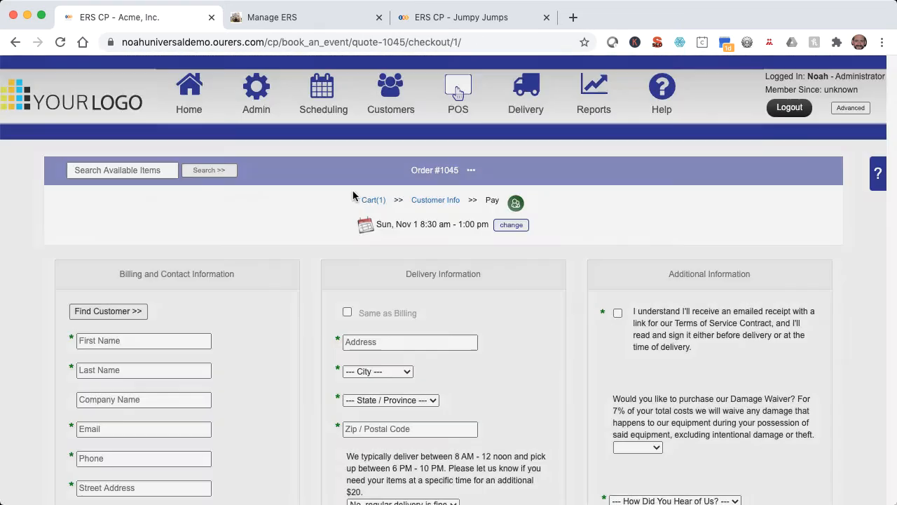
- Use the billing address for delivery, accept the contract terms, choose Yes (7%) for the damage waiver, and continue to payment
click(347, 312)
click(618, 314)
click(636, 447)
click(634, 462)
scroll(634, 464, down, 5)
click(639, 373)
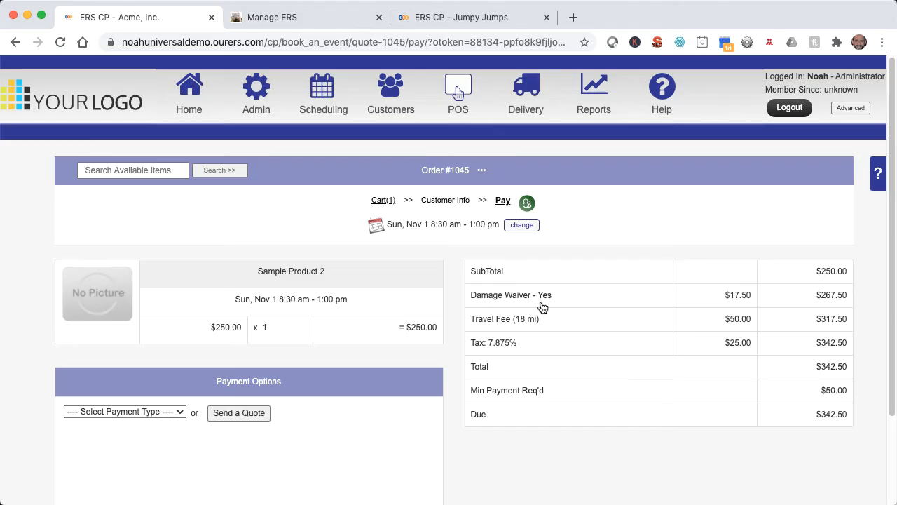
- Change the quantity of Sample Product 2 in the cart to 4 and review the required minimum payment
click(379, 202)
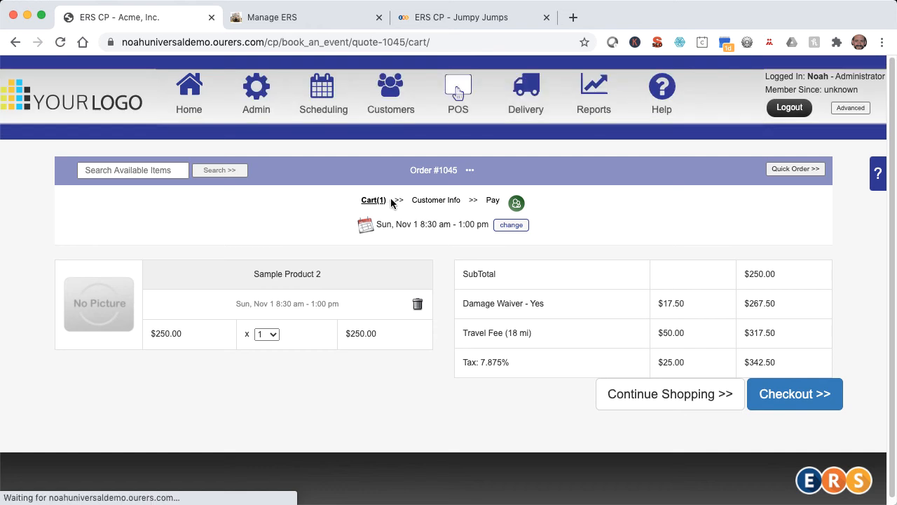
click(270, 334)
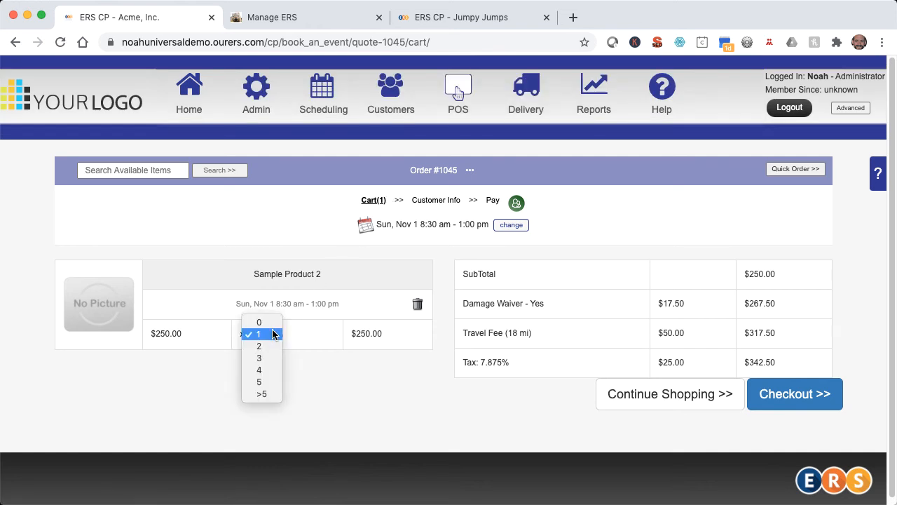
click(271, 370)
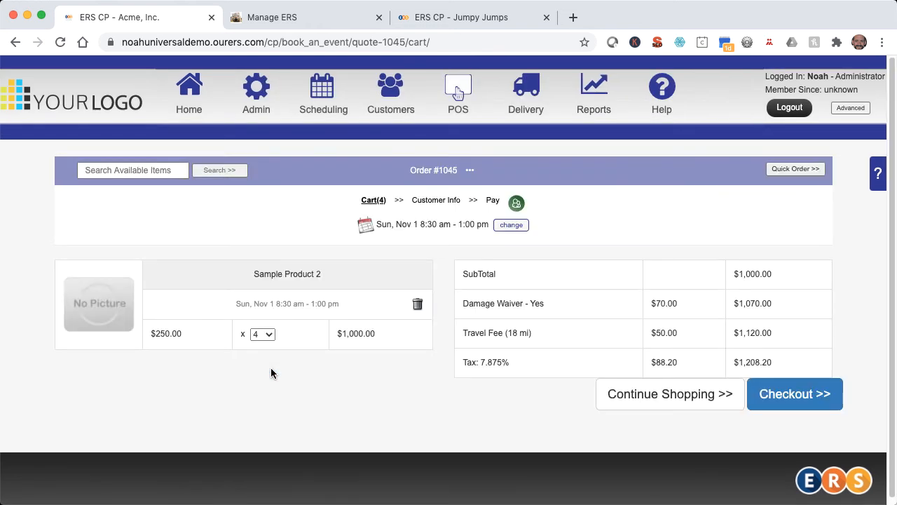
click(490, 201)
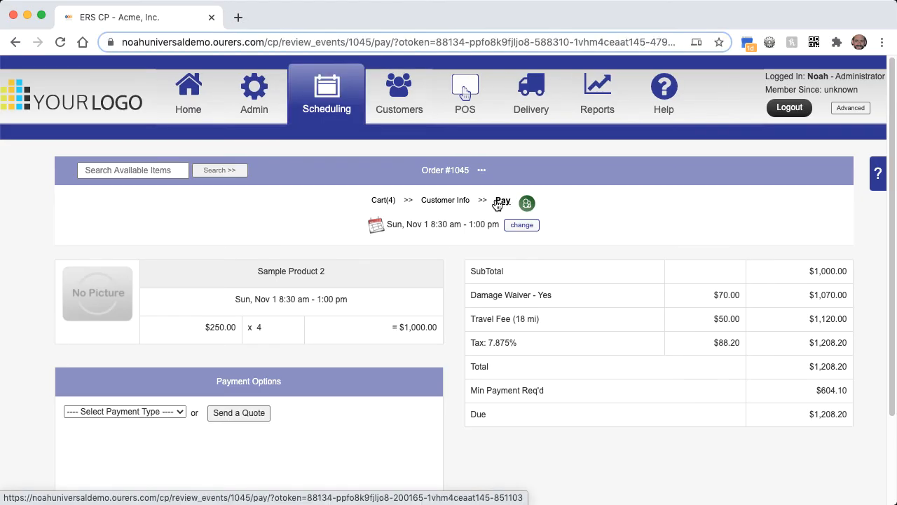
- Reopen the Nov 1, 2020 order from the customer records, reduce Sample Product 2 to quantity 1, and remove it from the cart
click(406, 98)
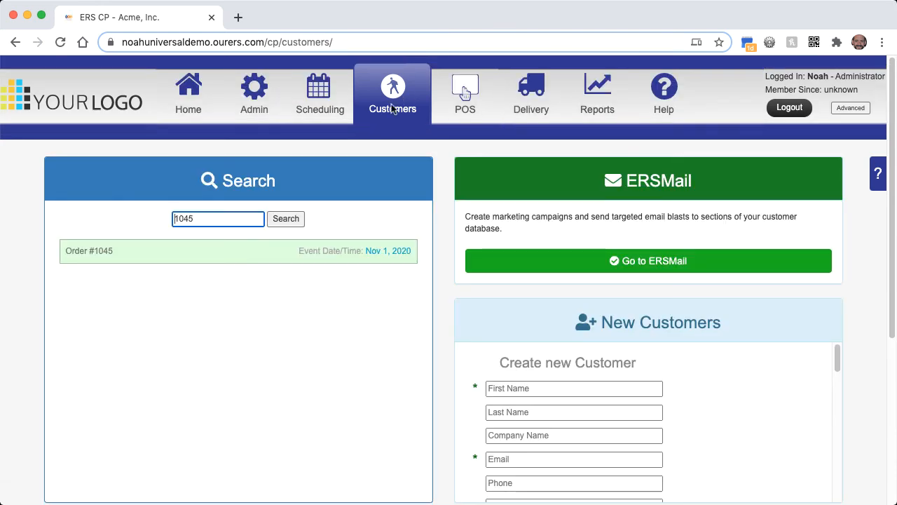
click(201, 254)
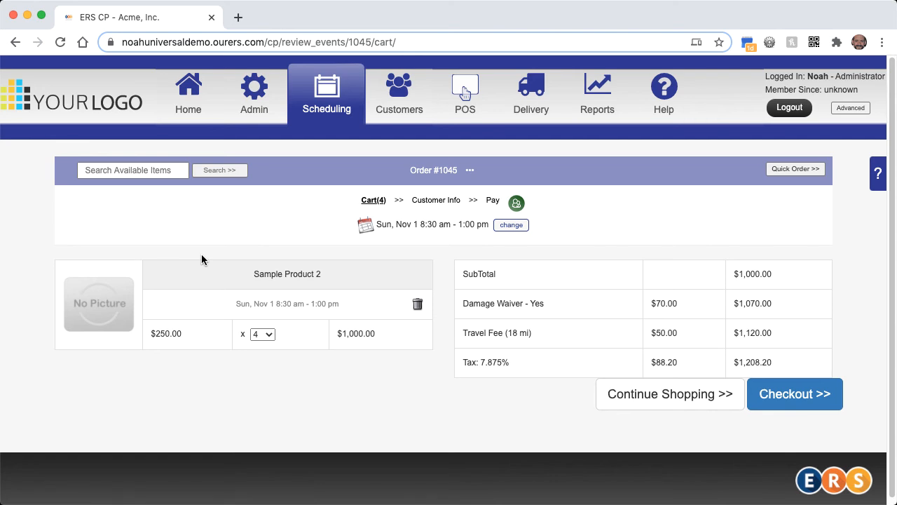
click(262, 334)
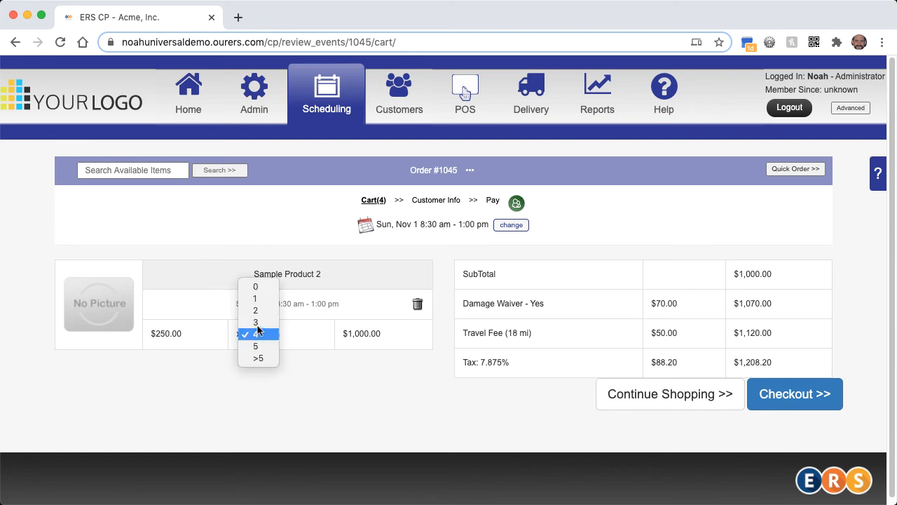
click(257, 299)
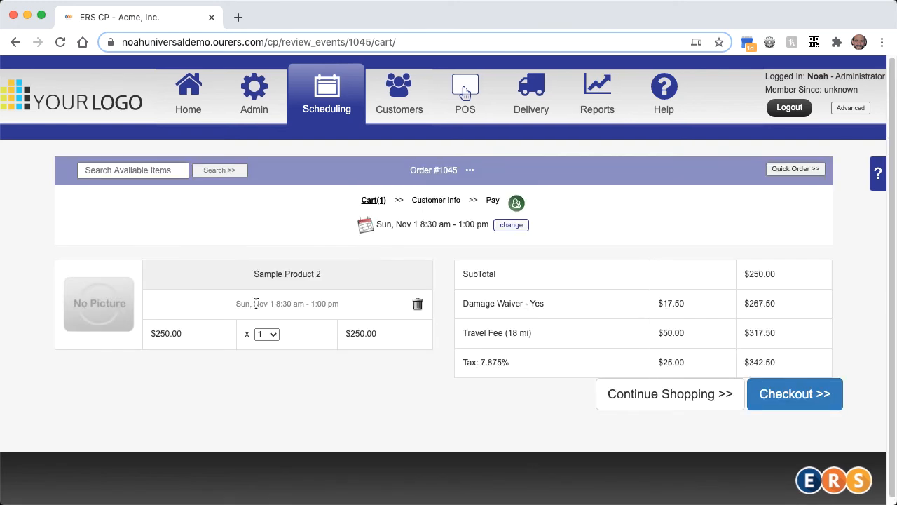
click(414, 303)
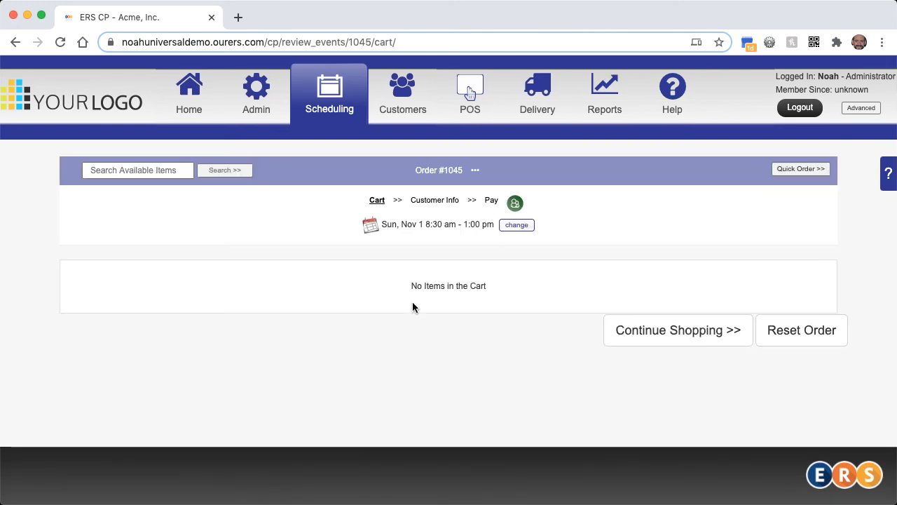
- Check the order's customer information, try to view its payment page, and return to the cart
click(434, 202)
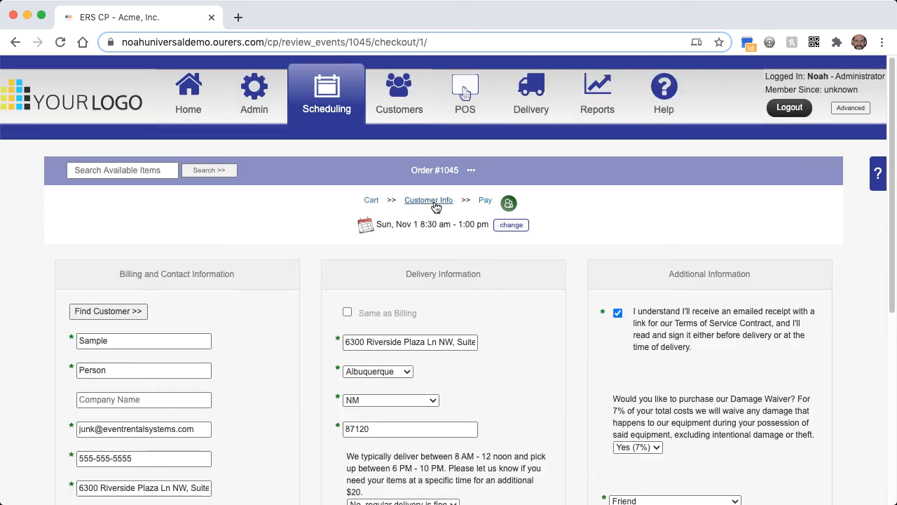
click(482, 201)
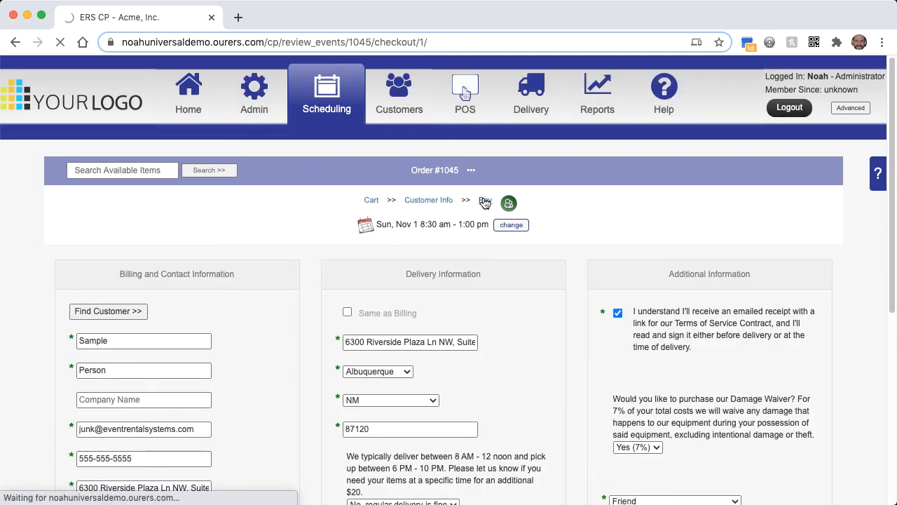
click(455, 202)
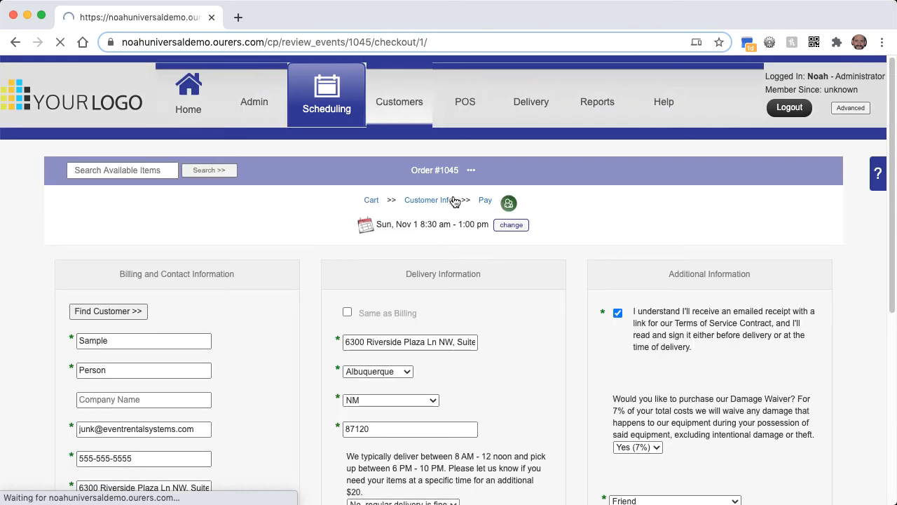
click(377, 202)
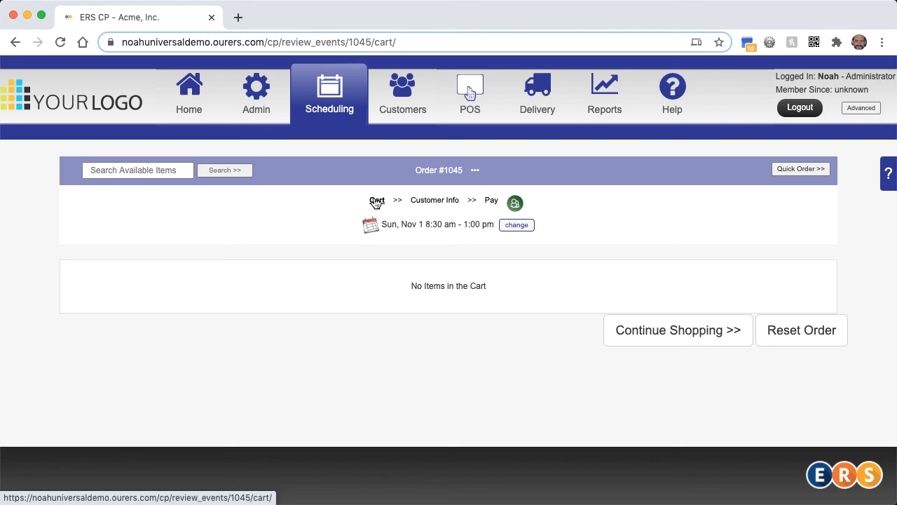
- Search the help knowledge base for "deposit", close the results, and open the current page's help video
click(678, 85)
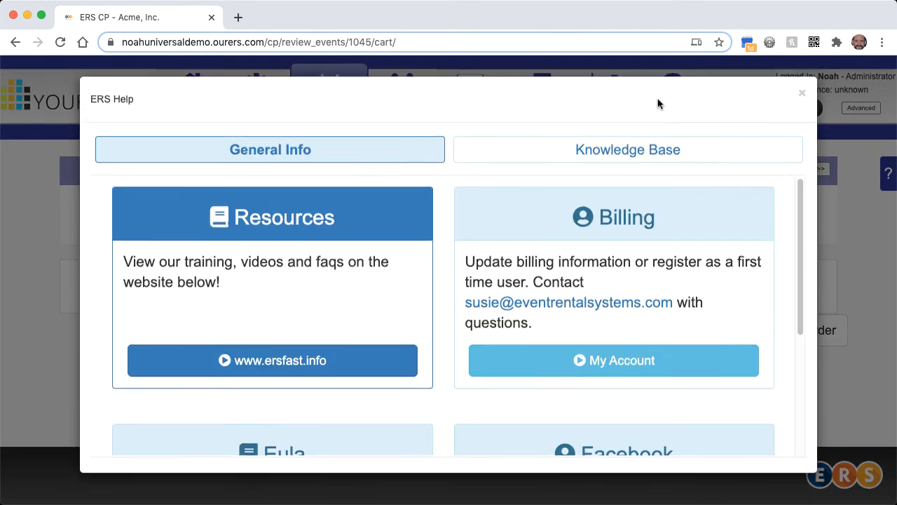
click(605, 156)
text(deposit)
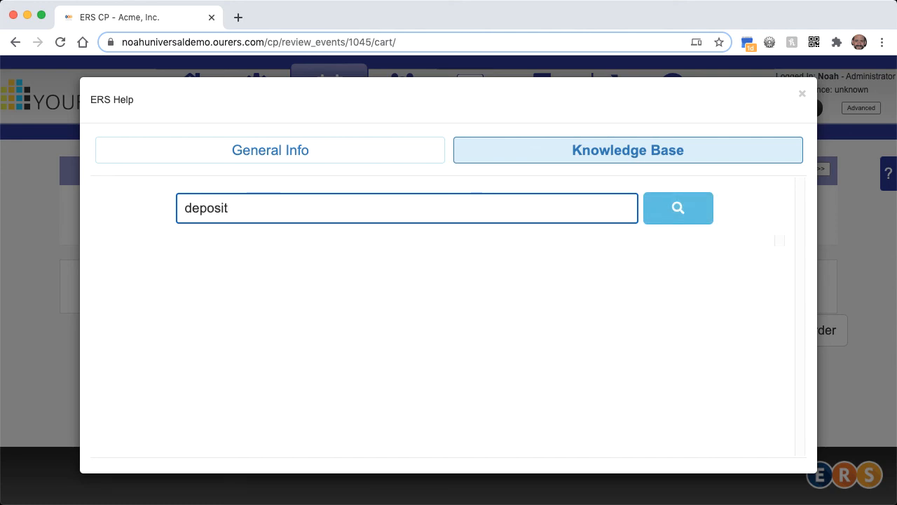
key(Return)
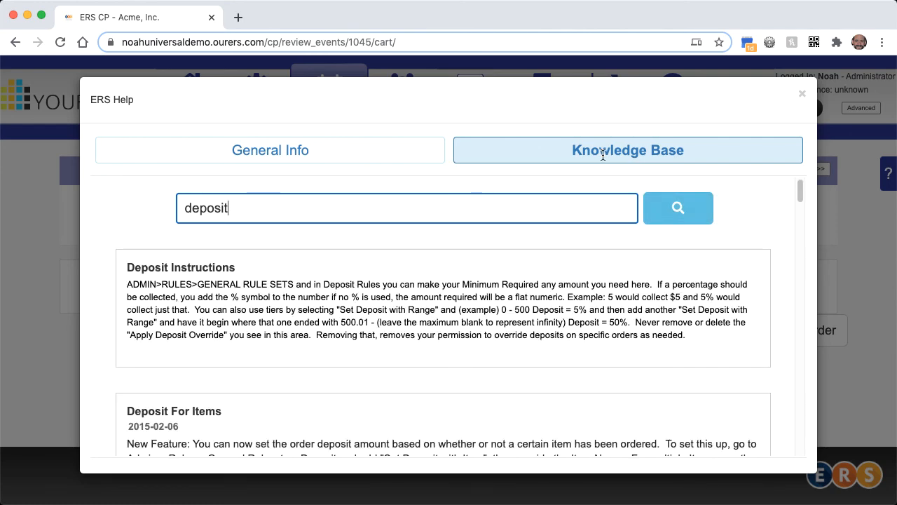
click(802, 93)
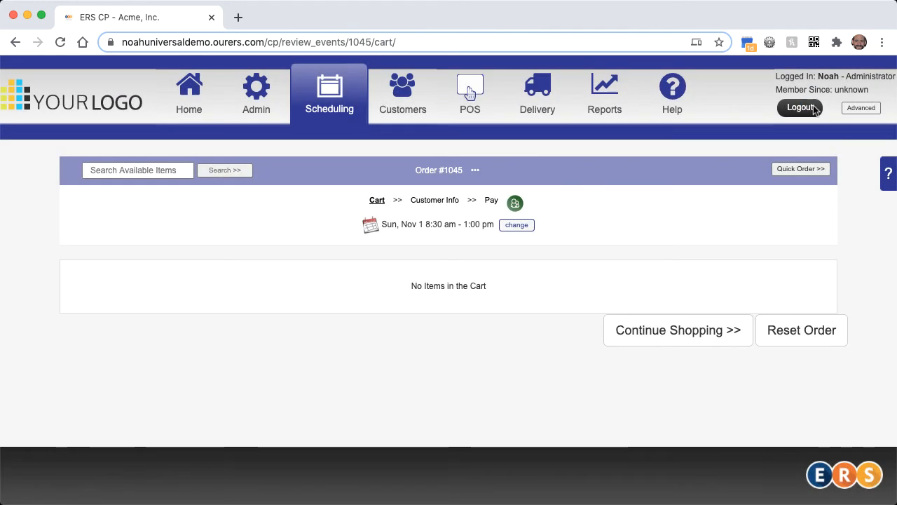
click(885, 173)
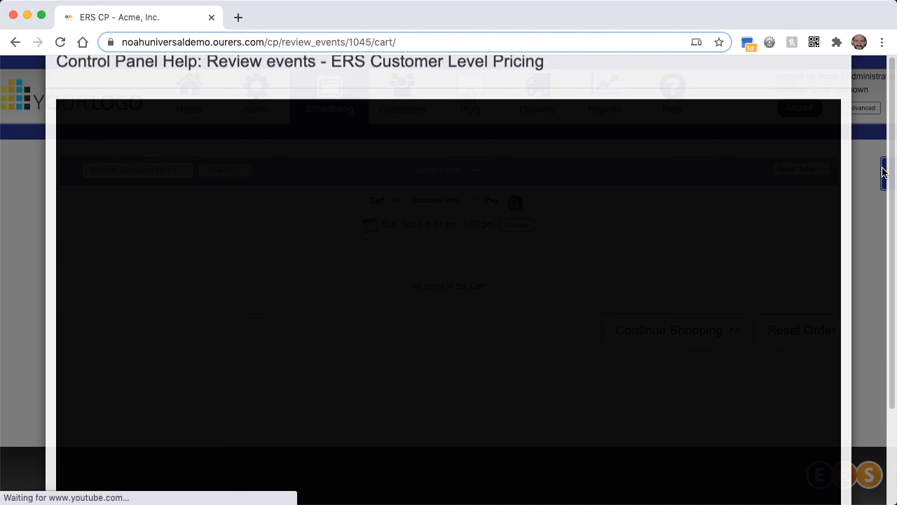